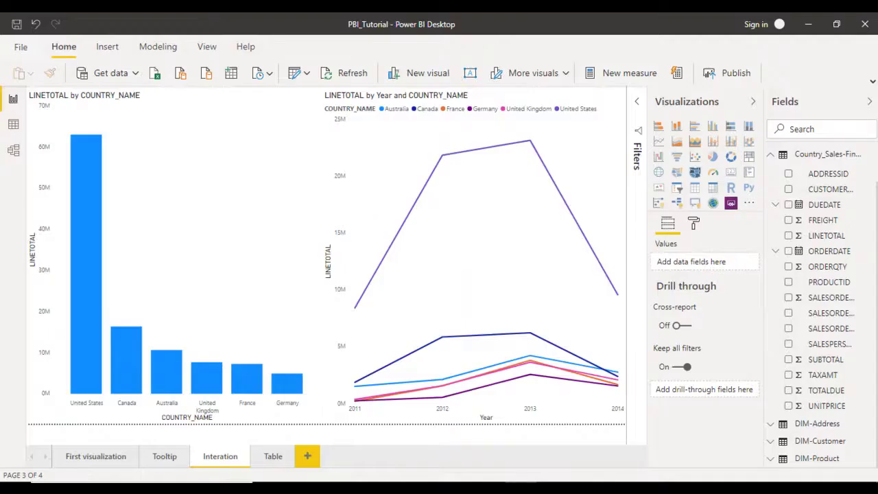
# Step: Select the LINETOTAL by COUNTRY_NAME column chart so its COUNTRY_NAME axis and LINETOTAL value appear
pyautogui.click(528, 488)
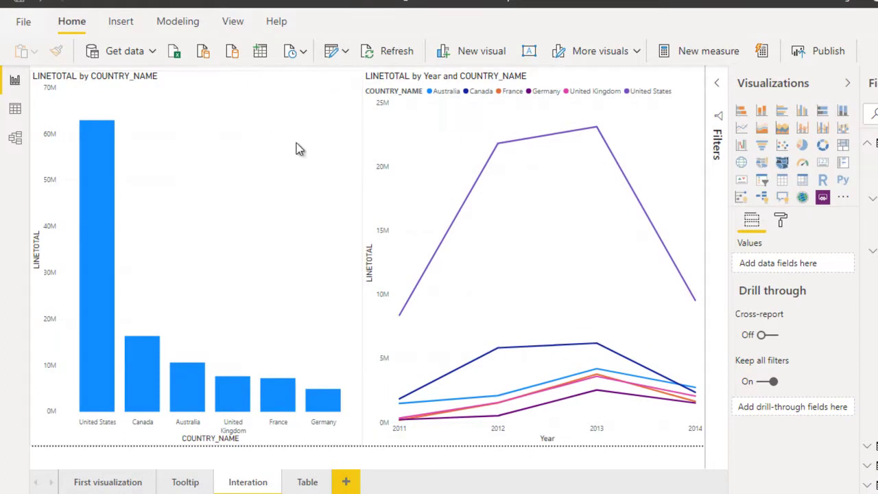
pyautogui.click(267, 145)
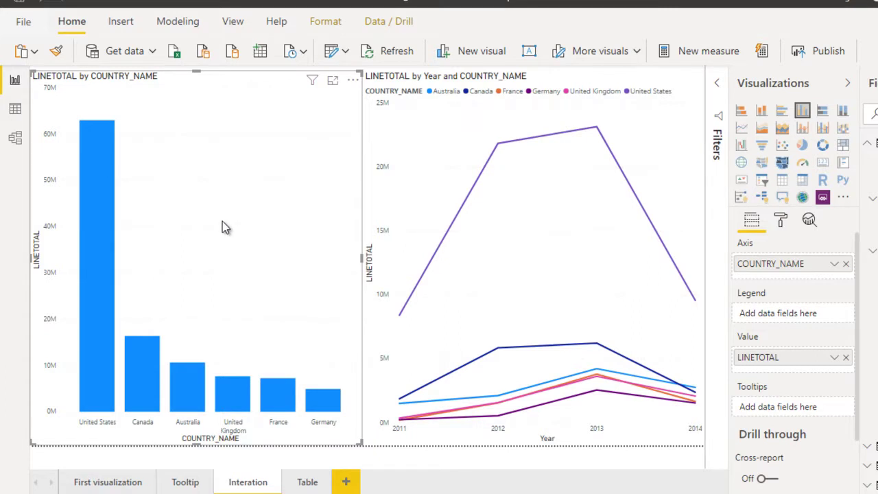
# Step: Set the column chart's Data colors default colour to dark blue, then change it to pink
pyautogui.click(781, 221)
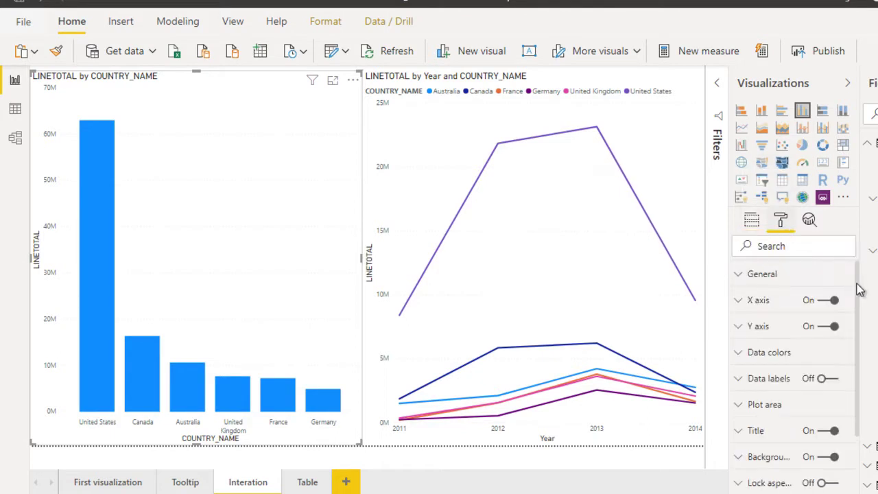
pyautogui.scroll(-2, 857, 302)
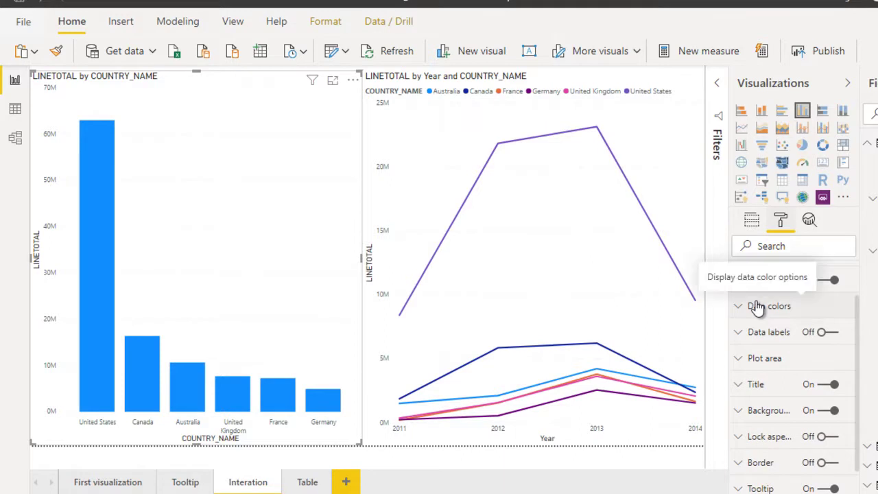
pyautogui.click(756, 306)
pyautogui.moveTo(857, 321); pyautogui.dragTo(861, 351)
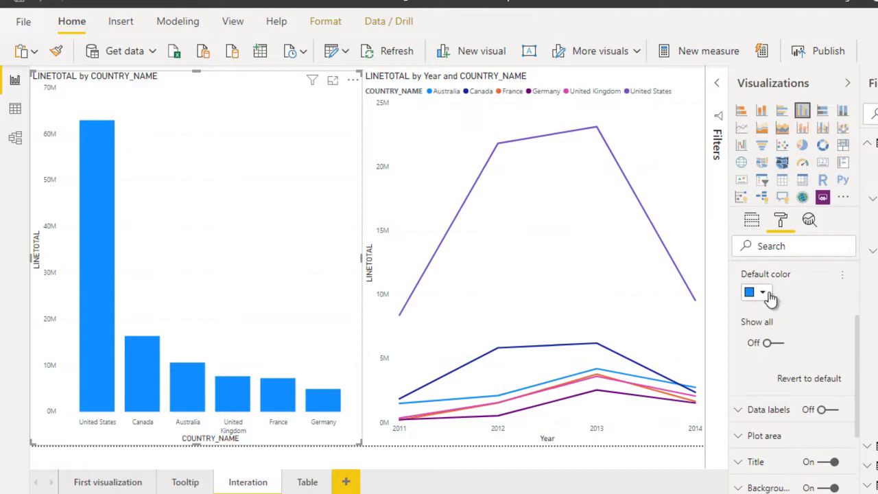
pyautogui.click(765, 294)
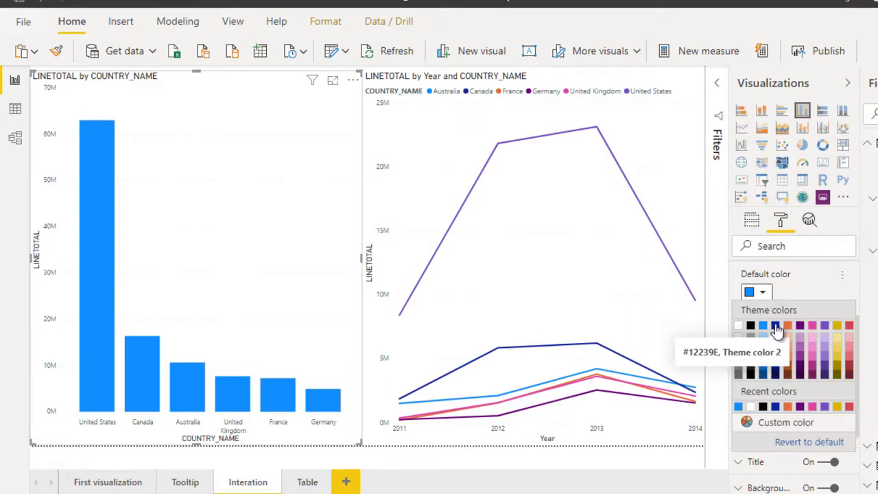
pyautogui.click(775, 326)
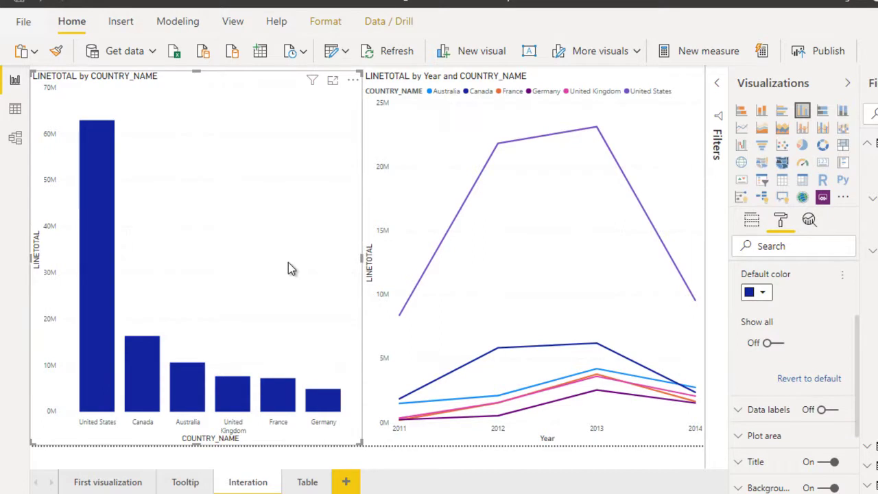
pyautogui.click(759, 293)
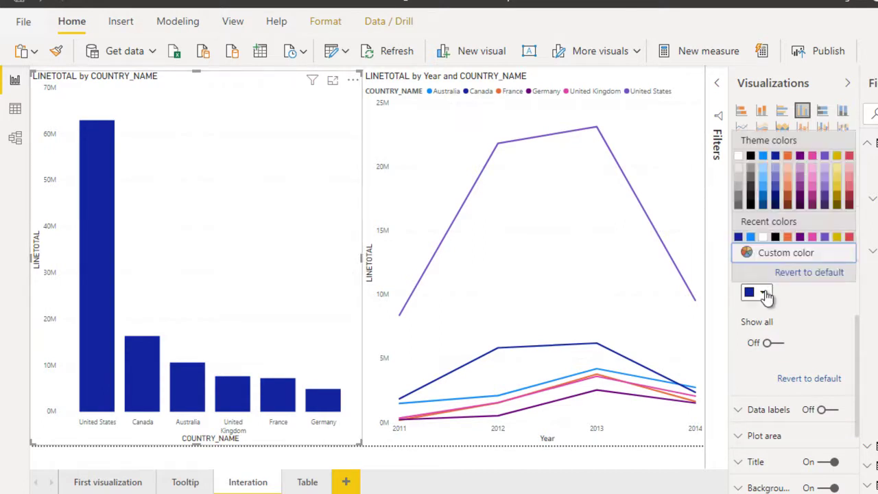
pyautogui.click(811, 236)
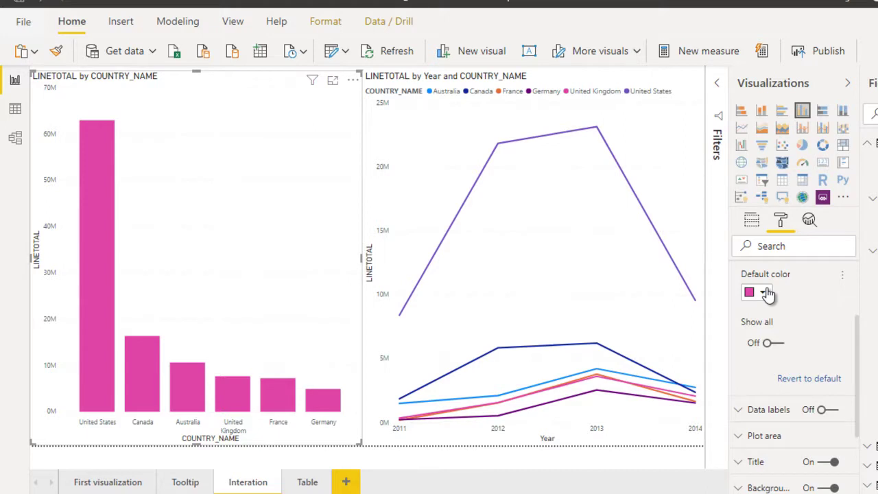
# Step: Turn on Show all, then colour the United States bar navy and Canada gold
pyautogui.click(772, 343)
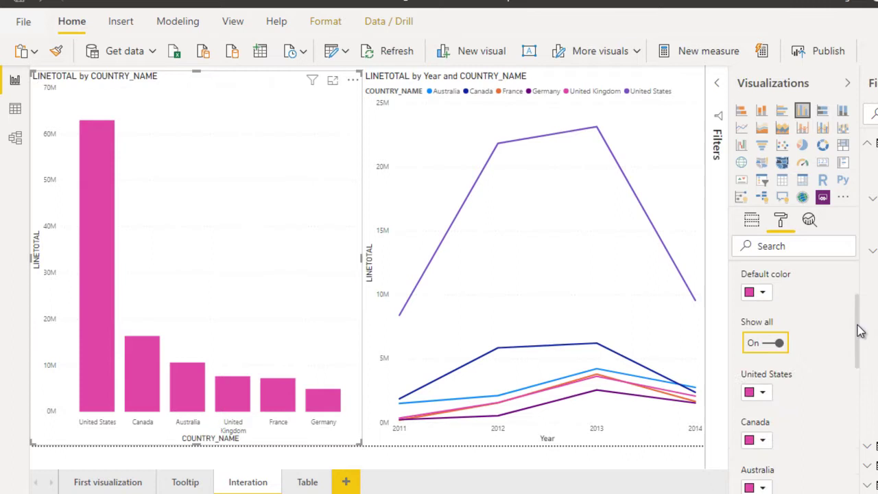
pyautogui.moveTo(857, 325); pyautogui.dragTo(859, 364)
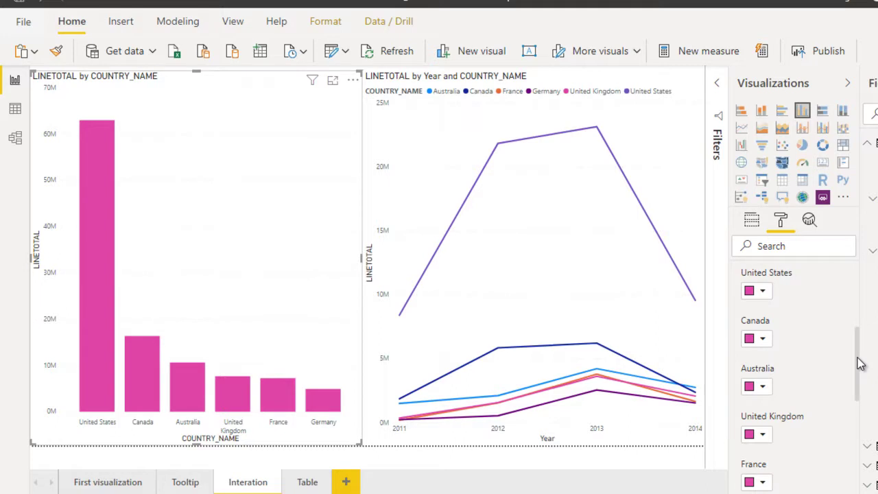
pyautogui.click(763, 292)
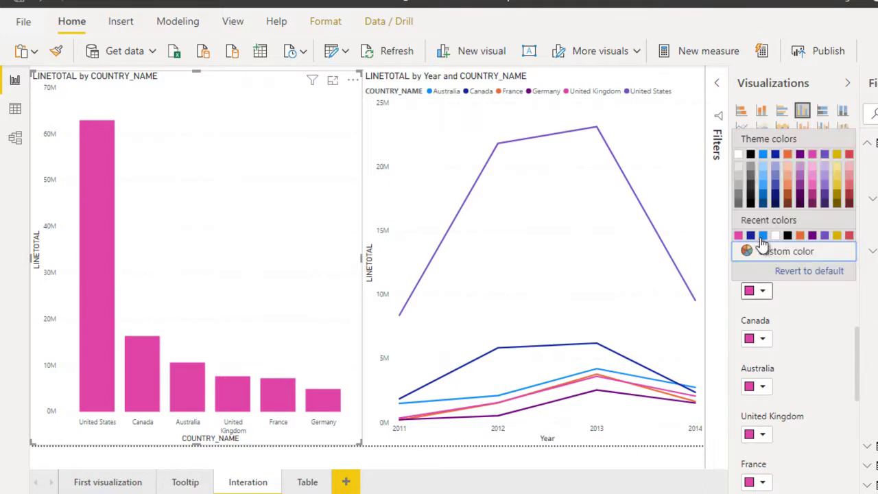
pyautogui.click(775, 202)
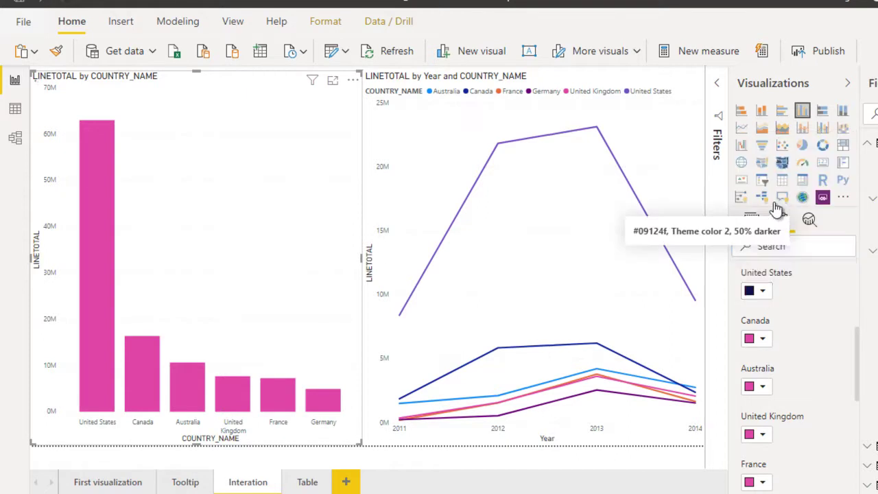
pyautogui.click(762, 338)
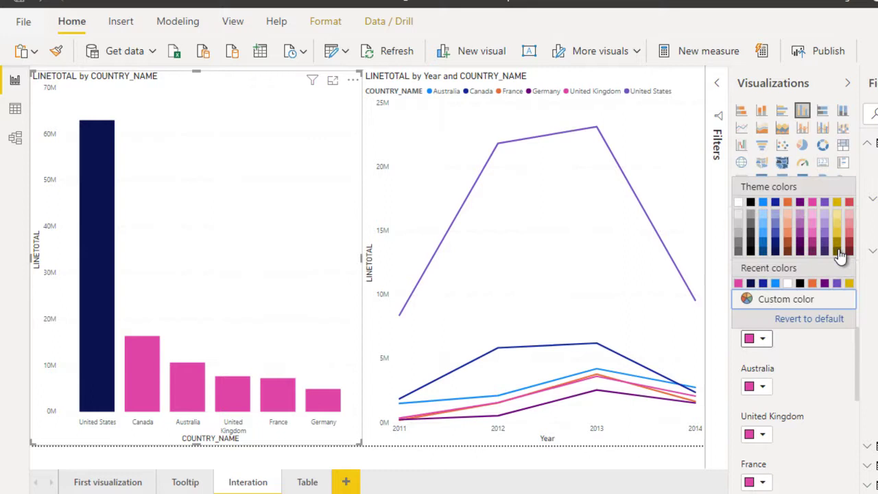
pyautogui.click(837, 202)
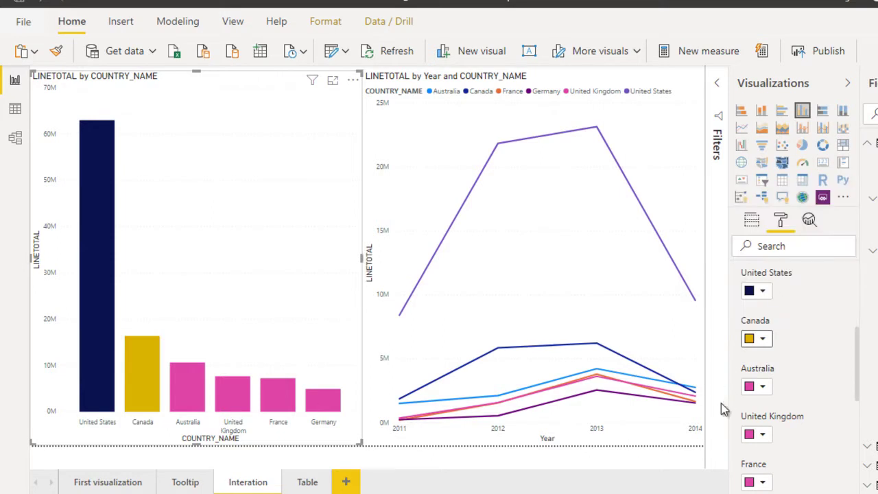
# Step: Colour the Australia bar orange, United Kingdom black and France light pink
pyautogui.click(762, 386)
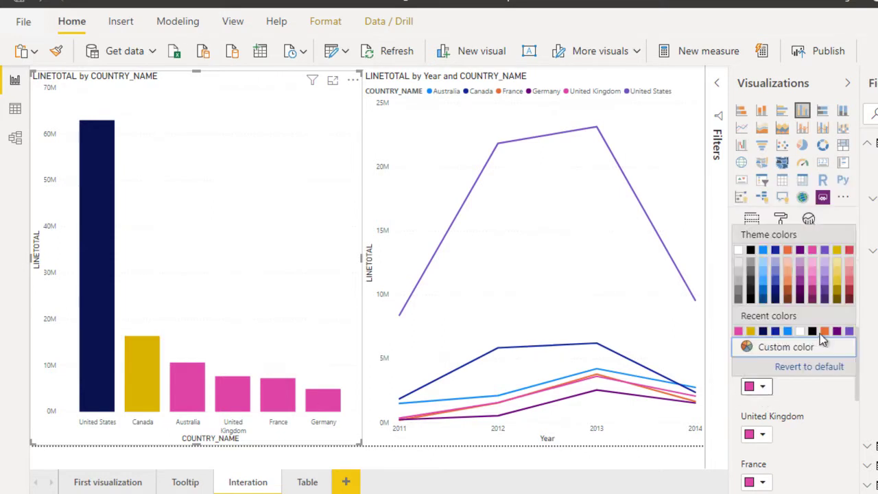
pyautogui.click(823, 335)
pyautogui.click(762, 386)
pyautogui.click(822, 334)
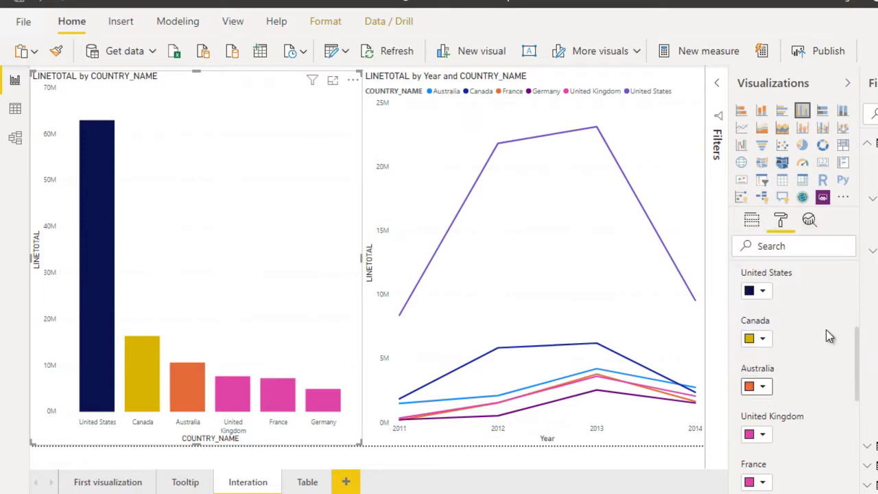
pyautogui.click(762, 434)
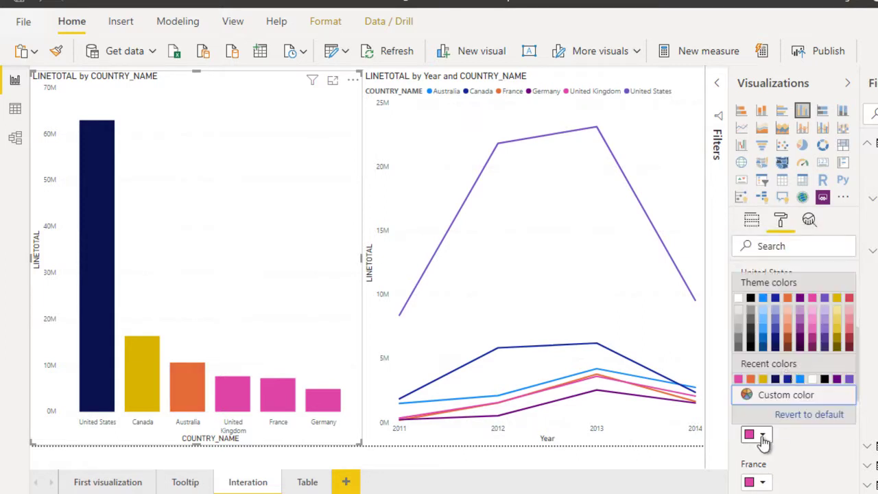
pyautogui.click(751, 347)
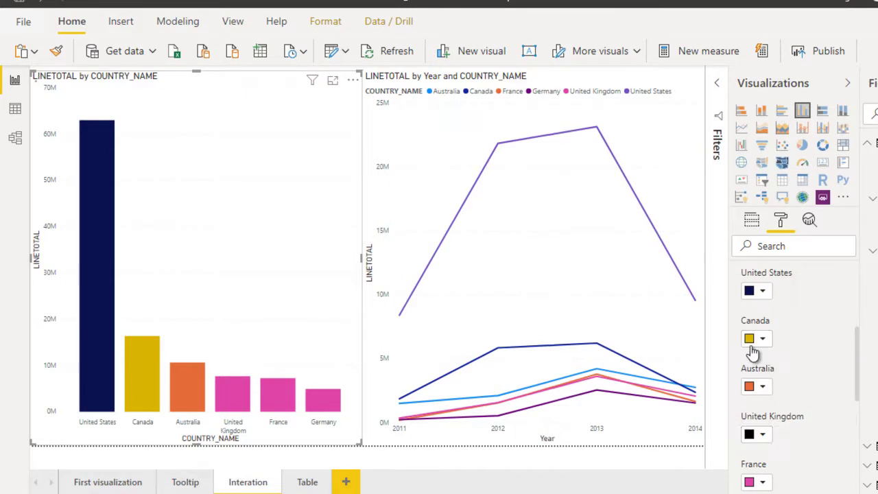
pyautogui.moveTo(856, 363); pyautogui.dragTo(860, 410)
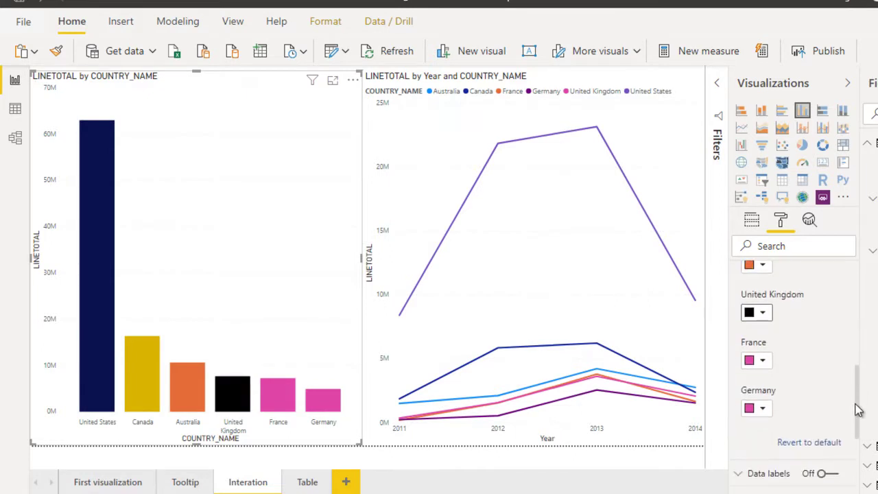
pyautogui.click(763, 362)
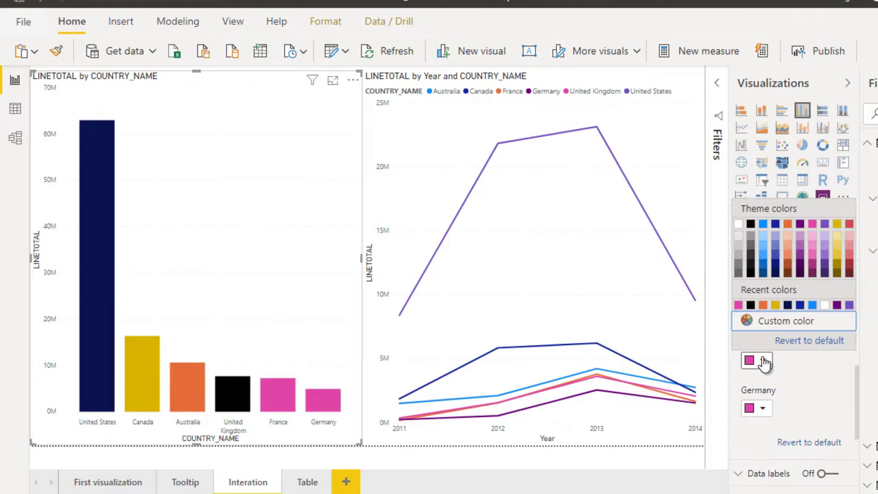
pyautogui.click(847, 241)
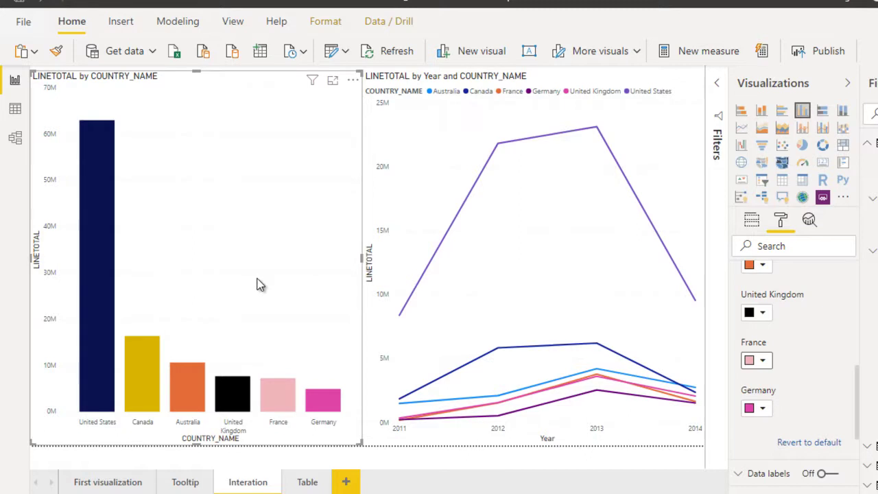
pyautogui.moveTo(465, 171)
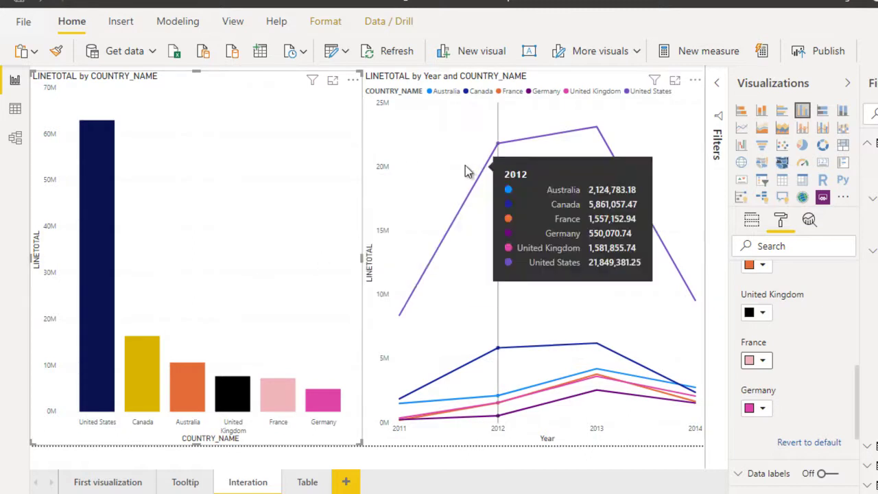
# Step: On the LINETOTAL by Year line chart, colour Australia magenta pink and Canada dark navy
pyautogui.click(452, 161)
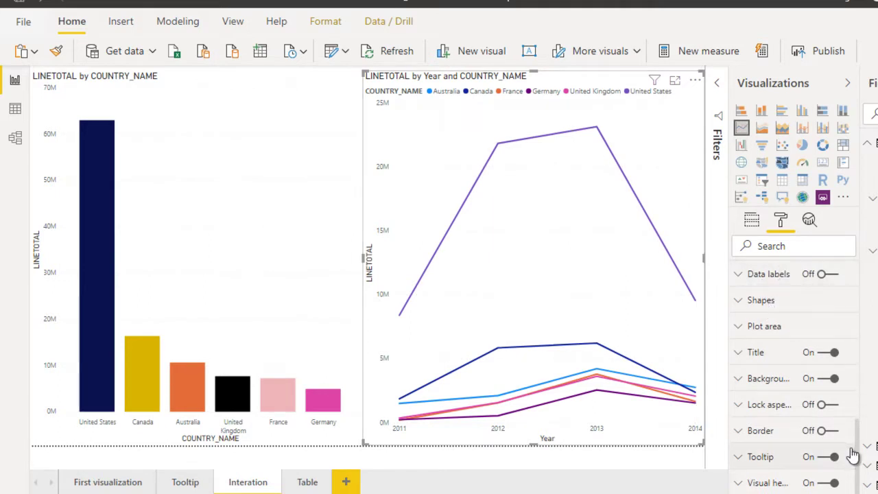
pyautogui.moveTo(860, 454); pyautogui.dragTo(862, 336)
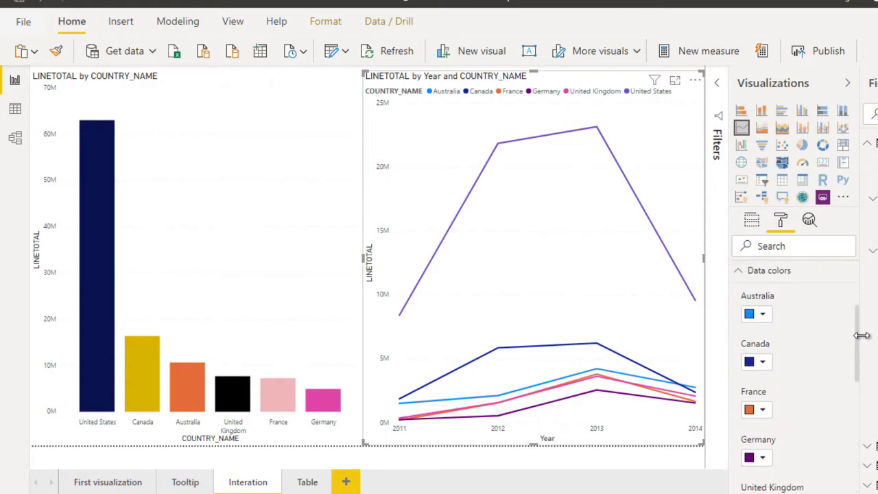
pyautogui.click(763, 315)
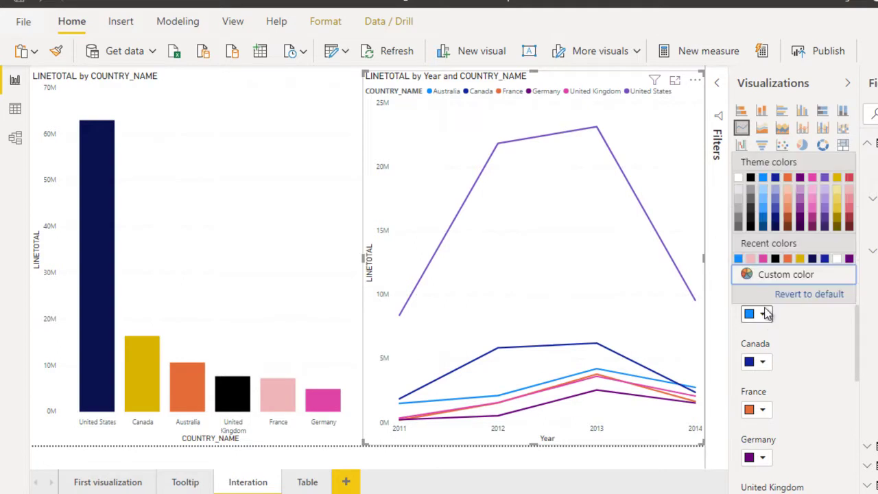
pyautogui.click(763, 259)
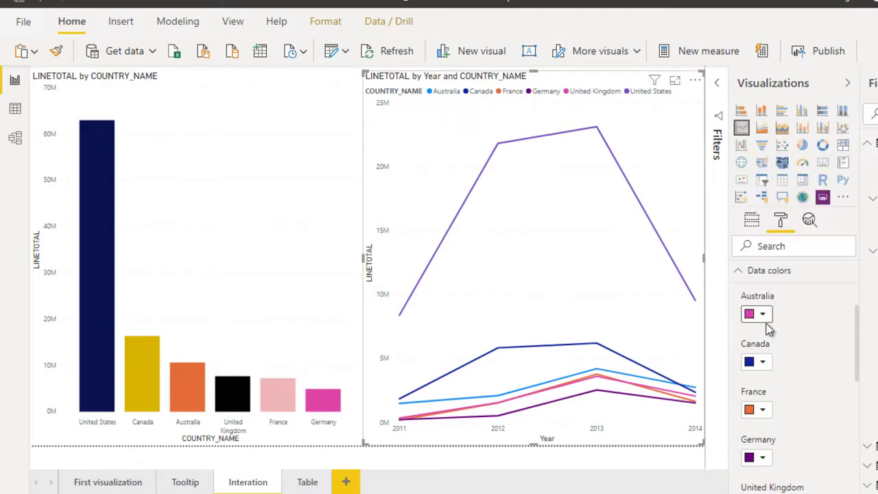
pyautogui.click(763, 362)
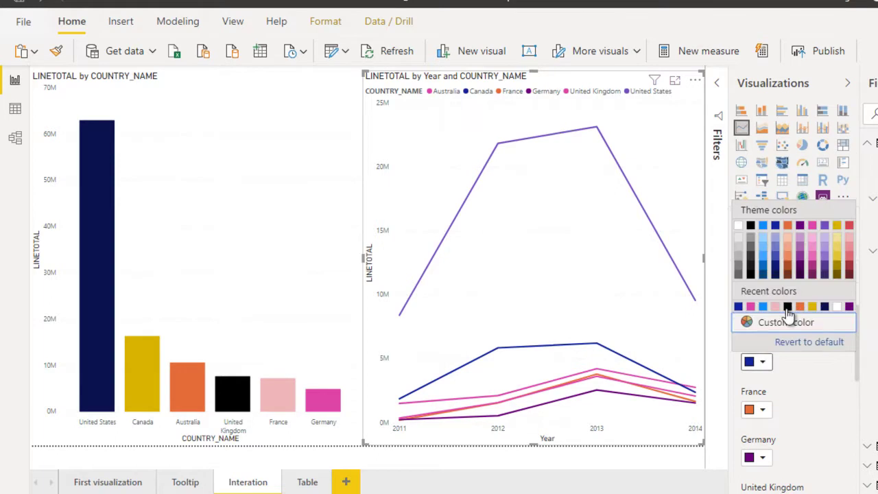
pyautogui.click(824, 306)
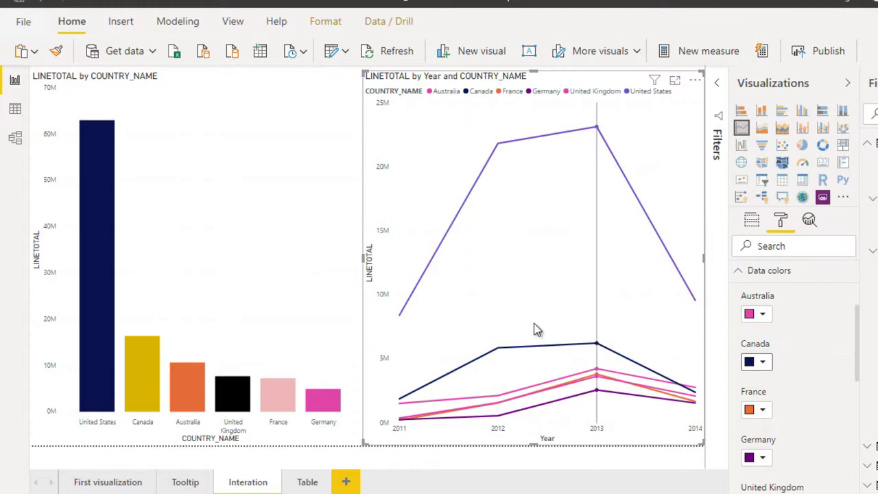